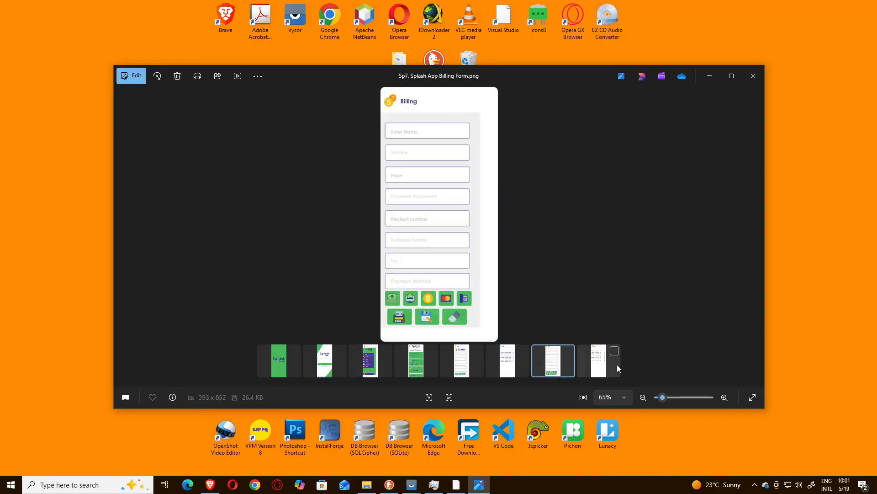
Step: Bring up the Sp1 splash screen mockup for reference and create a new local document in Lunacy
{"action": "left_click", "coordinate": [608, 367]}
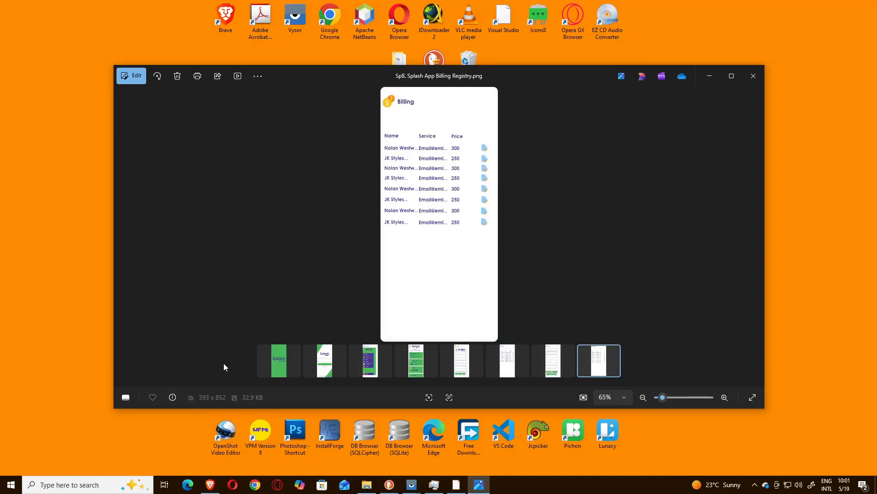
{"action": "left_click", "coordinate": [281, 360]}
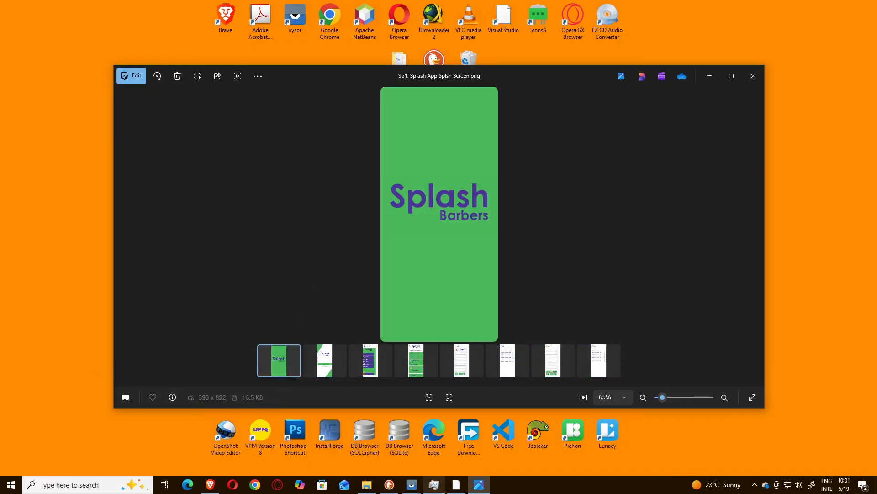
{"action": "left_click", "coordinate": [457, 486]}
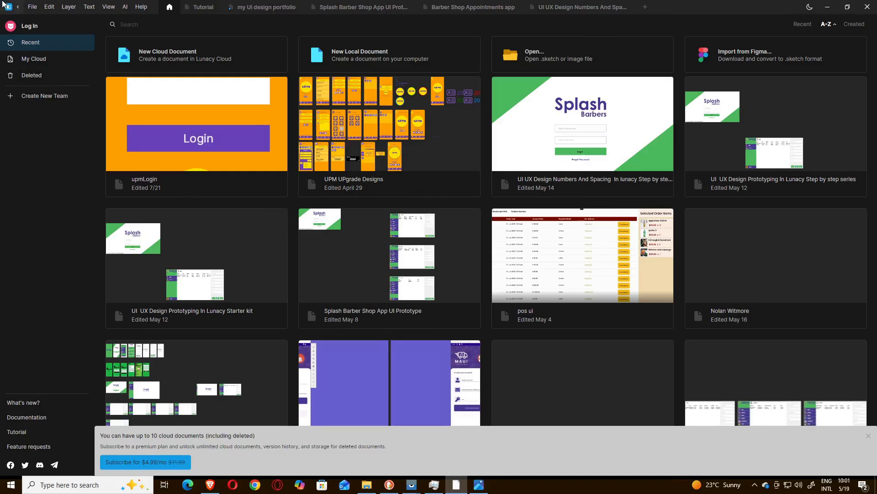
{"action": "left_click", "coordinate": [33, 7]}
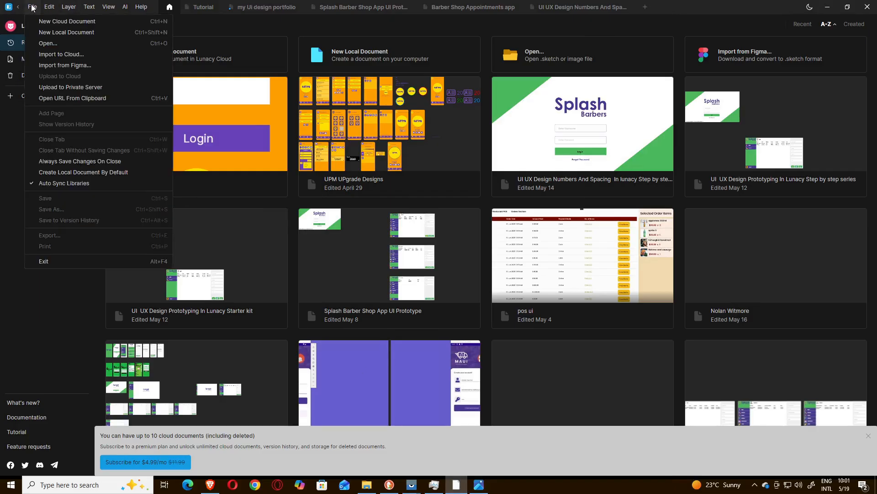
{"action": "left_click", "coordinate": [47, 35]}
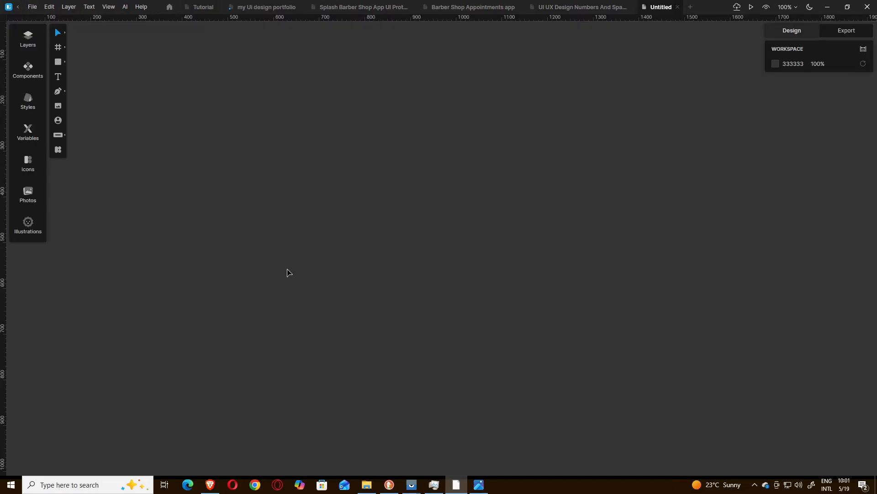
Step: Create a frame in the empty document using the iPhone 14/15 Pro phone preset (393×852)
{"action": "left_click", "coordinate": [69, 9]}
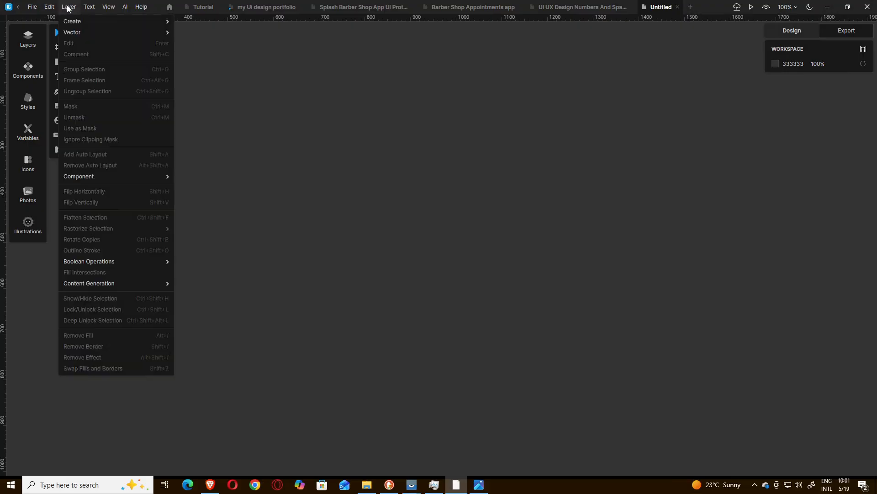
{"action": "mouse_move", "coordinate": [72, 21]}
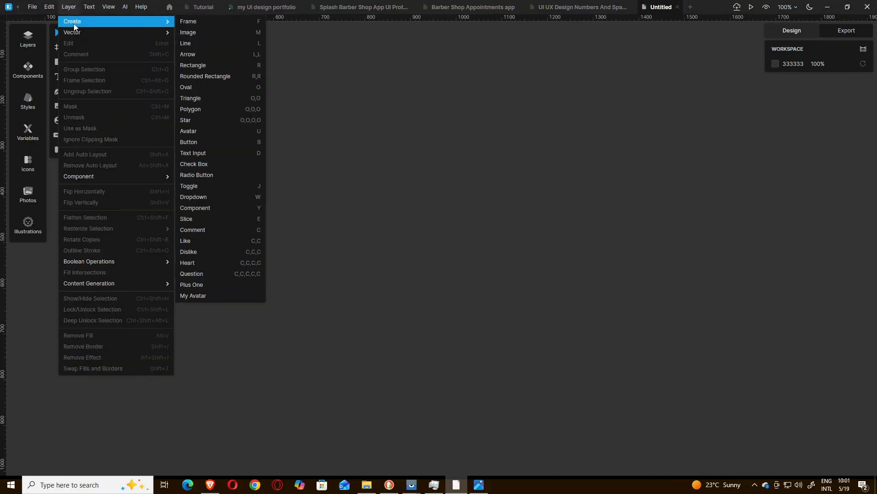
{"action": "left_click", "coordinate": [217, 23]}
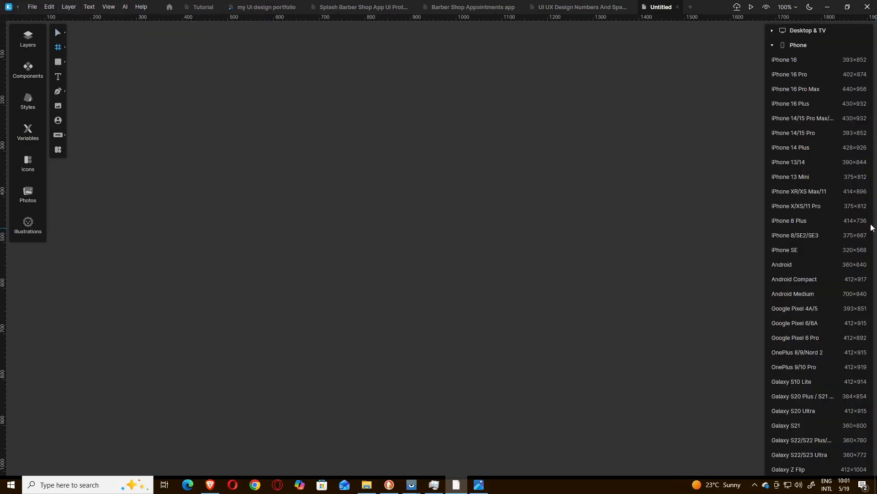
{"action": "left_click", "coordinate": [799, 133]}
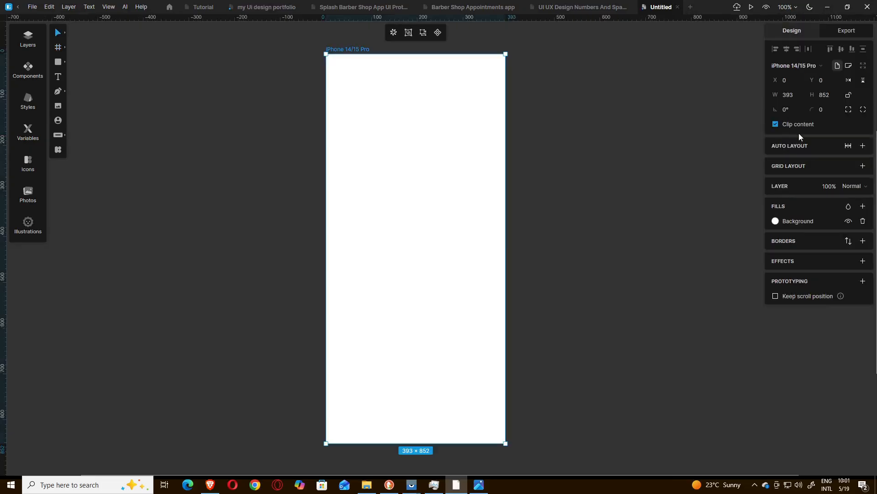
{"action": "left_click", "coordinate": [550, 188]}
Step: Check the splash screen mockup and rename the iPhone frame to "1. Splash Screen"
{"action": "left_click", "coordinate": [483, 488]}
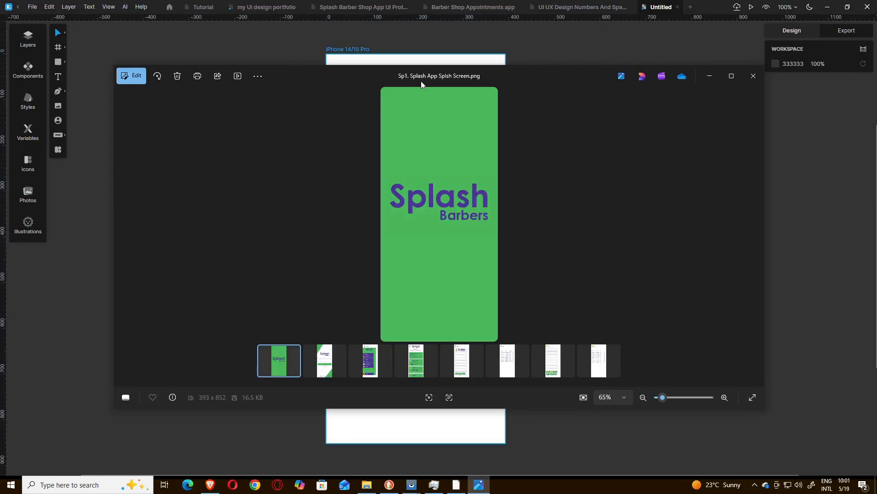
{"action": "left_click", "coordinate": [551, 53]}
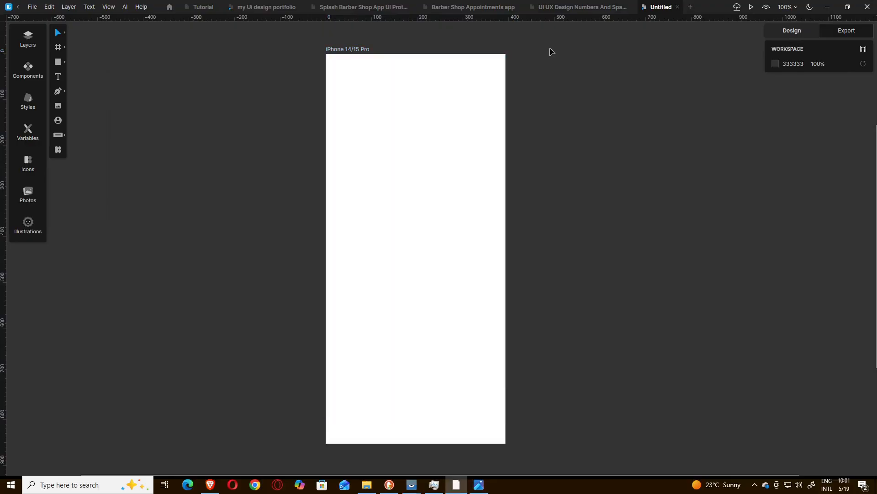
{"action": "right_click", "coordinate": [344, 54]}
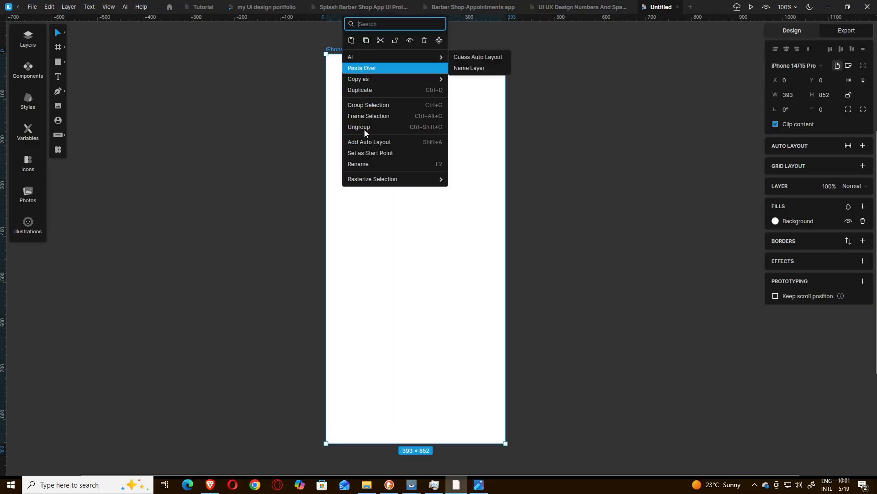
{"action": "left_click", "coordinate": [355, 164]}
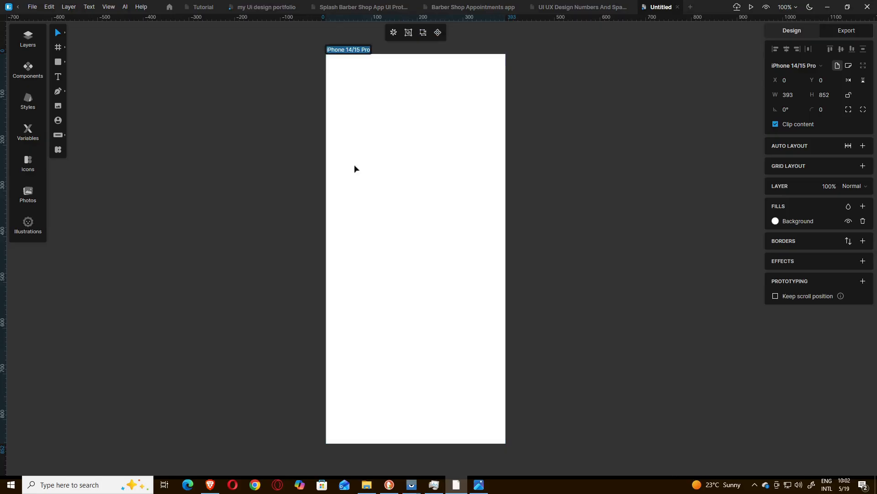
{"action": "type", "text": "1."}
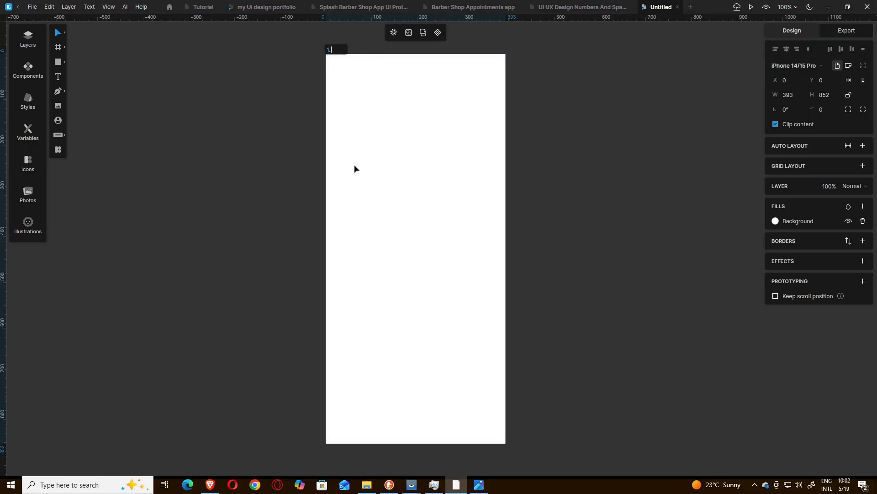
{"action": "type", "text": " Splash Screen"}
{"action": "left_click", "coordinate": [261, 135]}
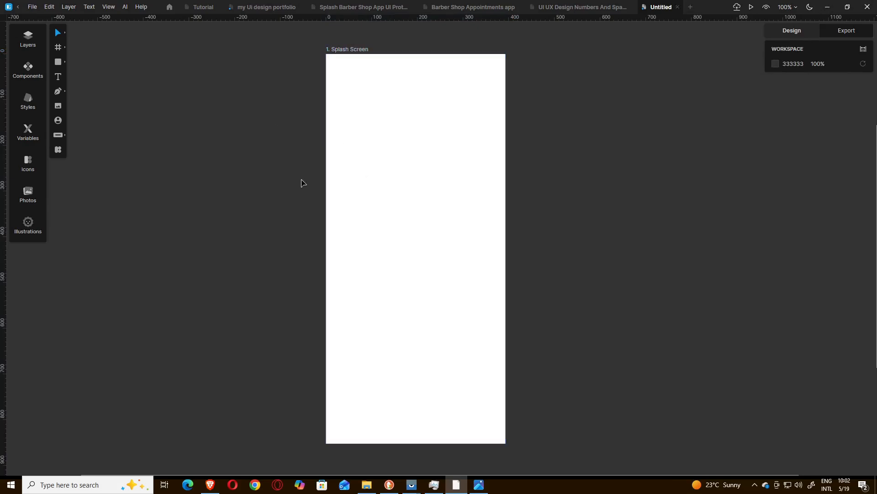
Step: Open Just Color Picker over the mockup image and clear all entries from its colour list
{"action": "left_click", "coordinate": [827, 7]}
{"action": "left_click", "coordinate": [539, 440]}
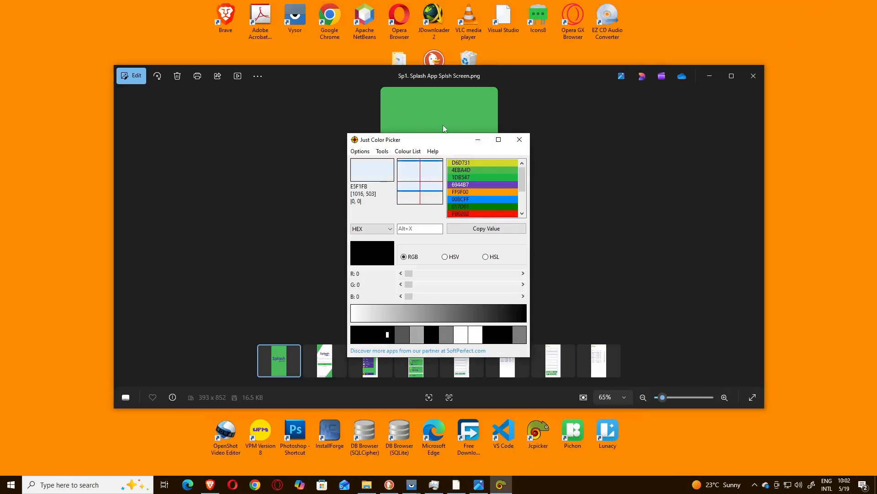
{"action": "left_click_drag", "start_coordinate": [411, 140], "coordinate": [444, 143]}
{"action": "left_click", "coordinate": [448, 157]}
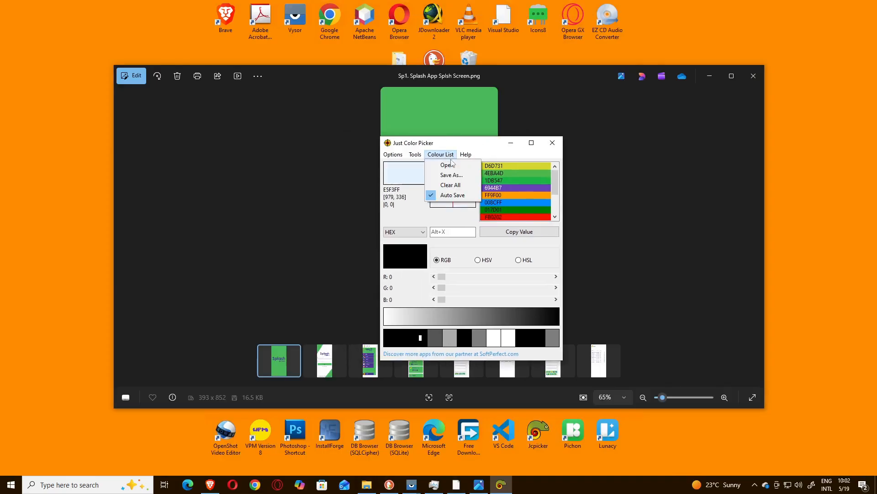
{"action": "left_click", "coordinate": [452, 182]}
Step: Sample the mockup's green background as 4CBA5D and the purple Splash lettering as 4C3797 into the colour list
{"action": "left_click_drag", "start_coordinate": [458, 147], "coordinate": [635, 131]}
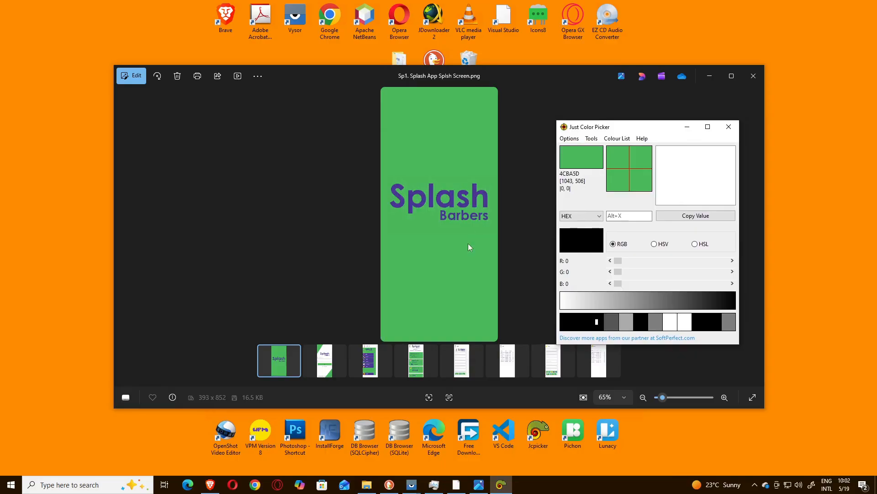
{"action": "key", "text": "alt+x"}
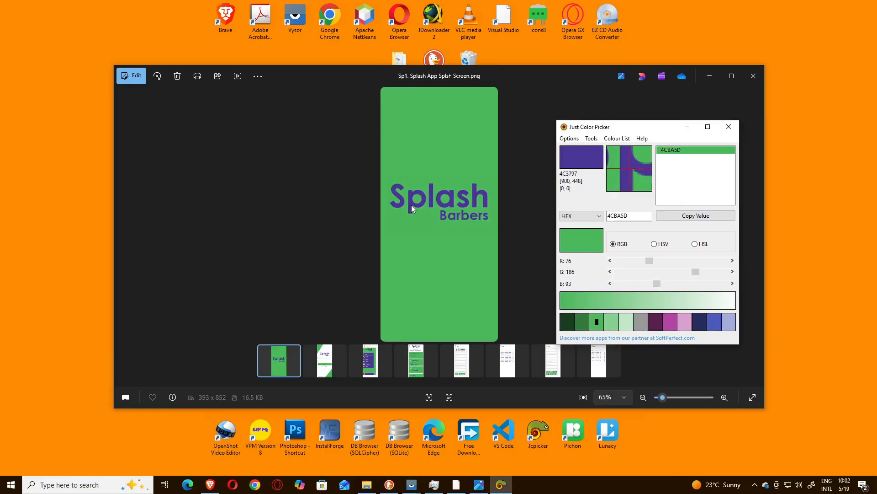
{"action": "key", "text": "alt+x"}
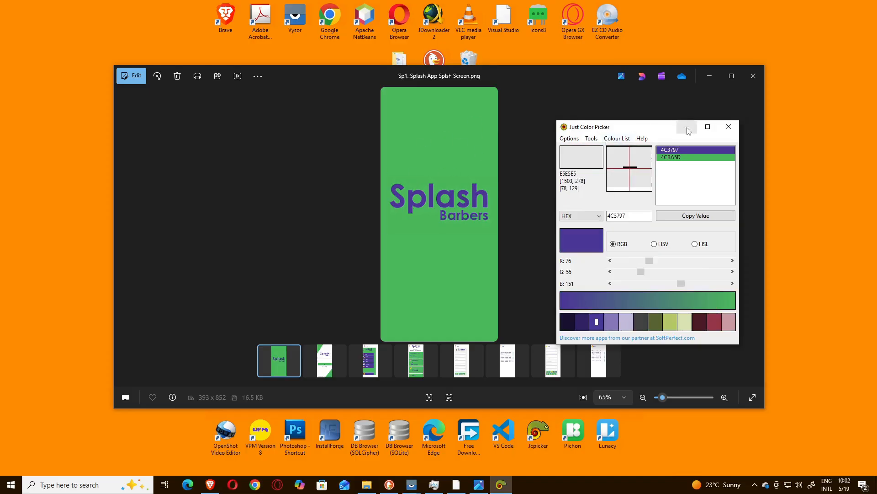
Step: Look over the image assets in the Barber Shop Appointments App folder in File Explorer
{"action": "left_click", "coordinate": [368, 486]}
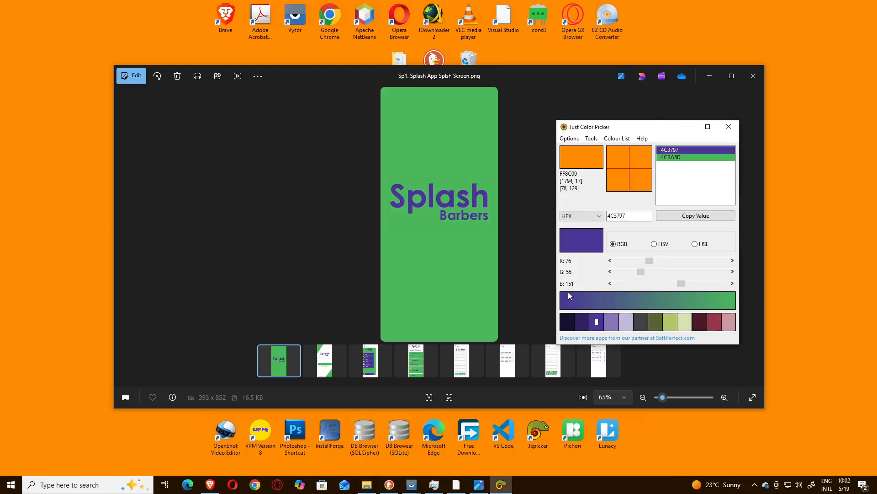
{"action": "left_click", "coordinate": [824, 4]}
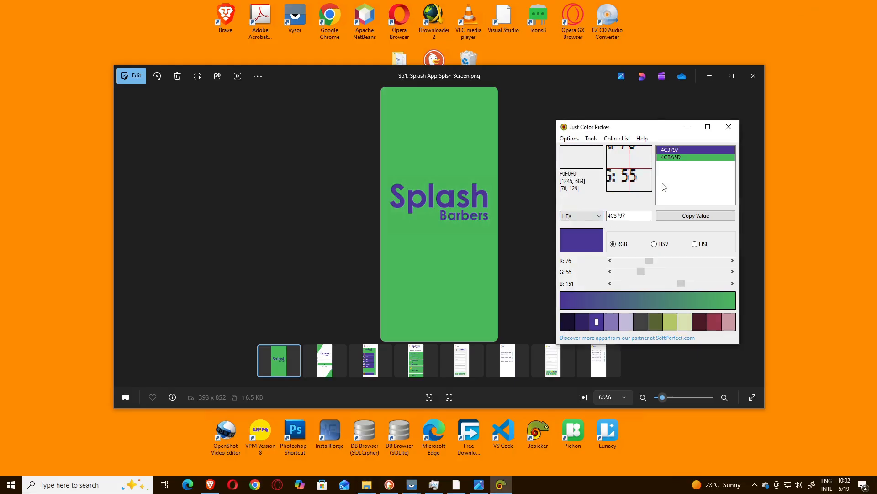
{"action": "left_click", "coordinate": [687, 127]}
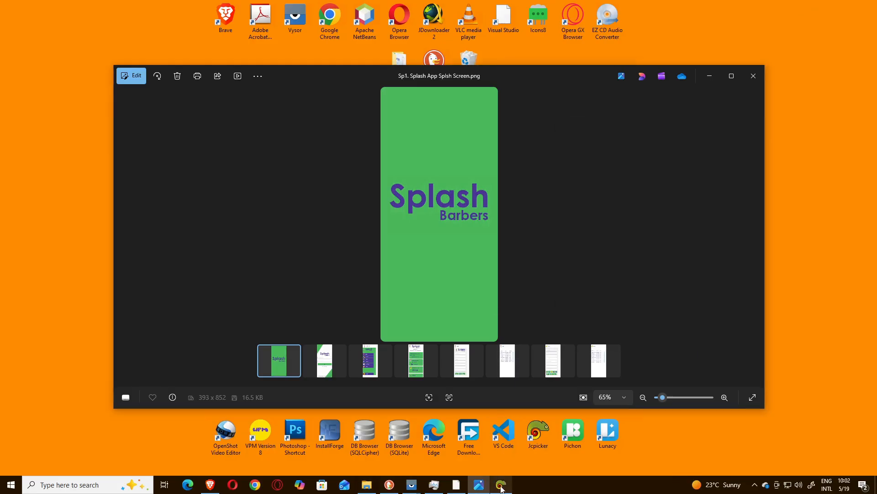
Step: Take the sampled green value from Just Color Picker and set the Splash Screen frame's fill to #4CBA5D in Lunacy
{"action": "mouse_move", "coordinate": [501, 488]}
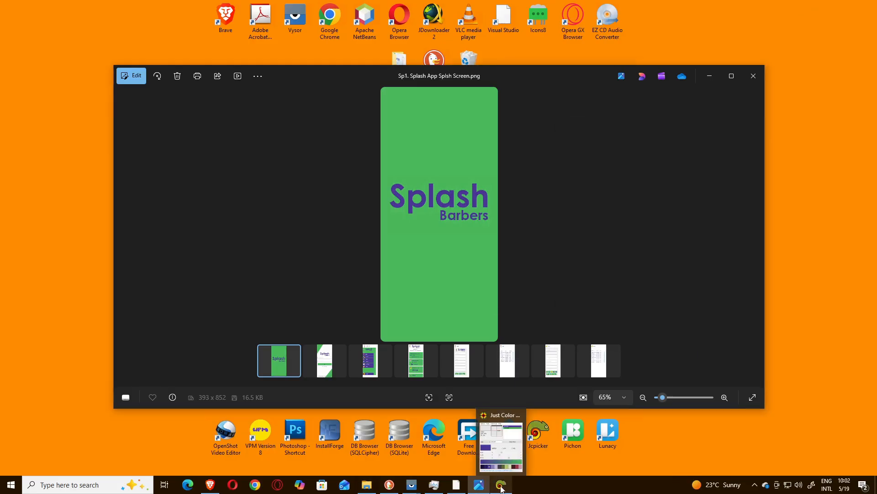
{"action": "left_click", "coordinate": [456, 485]}
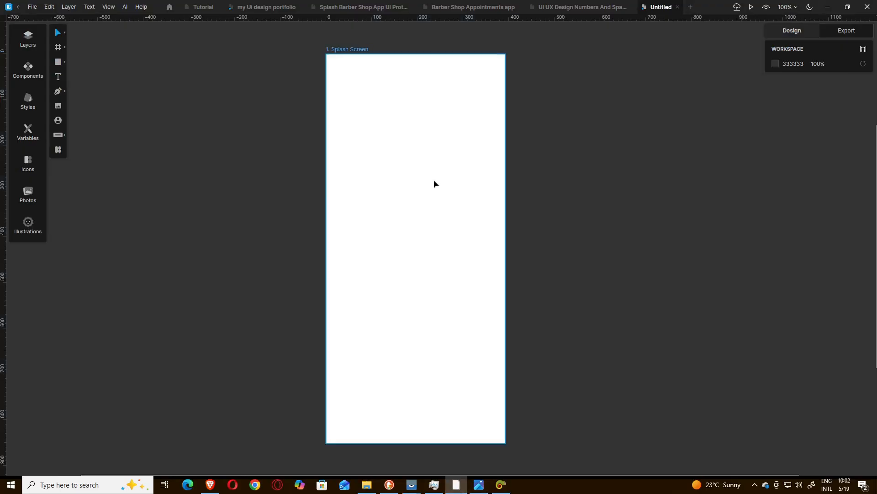
{"action": "left_click", "coordinate": [434, 179]}
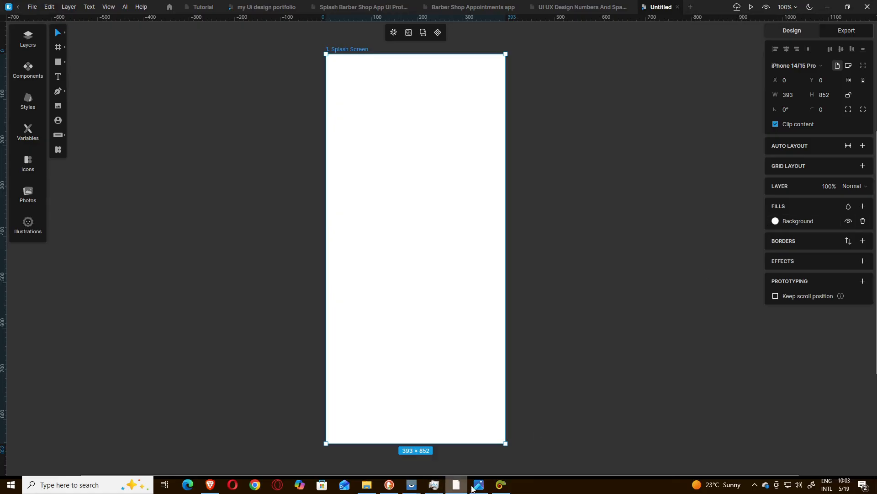
{"action": "left_click", "coordinate": [501, 484]}
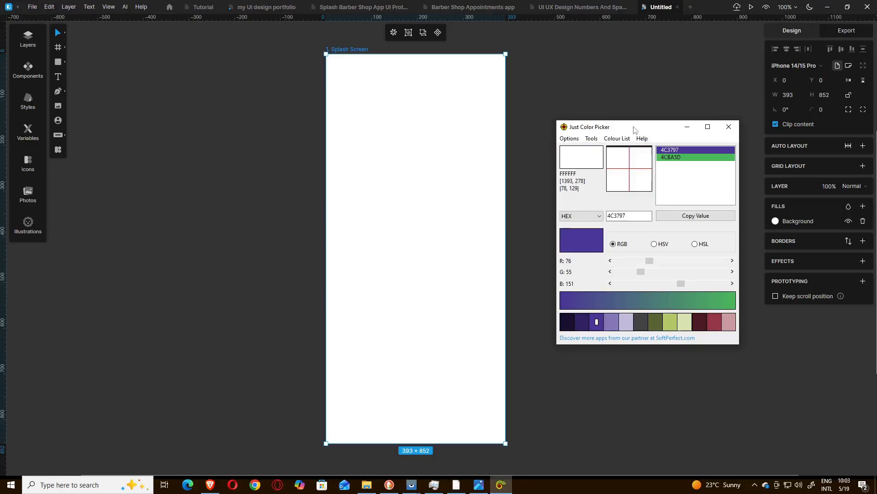
{"action": "left_click_drag", "start_coordinate": [634, 127], "coordinate": [546, 133]}
{"action": "left_click", "coordinate": [577, 163]}
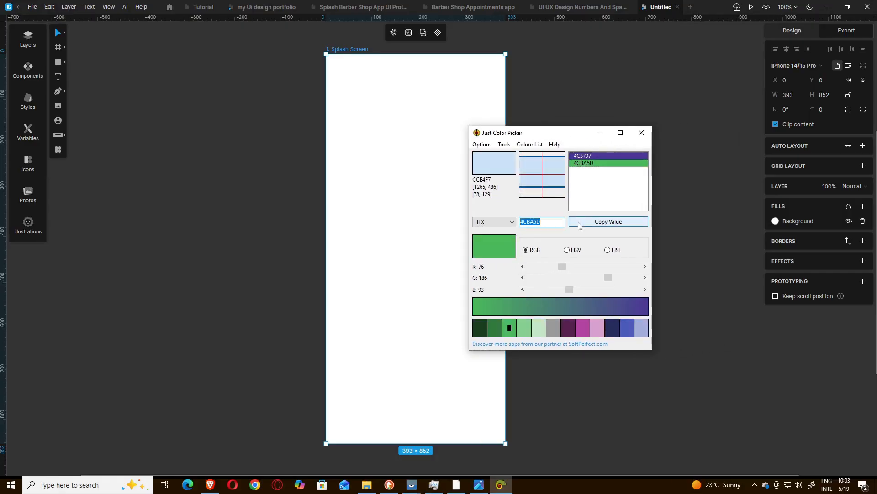
{"action": "left_click", "coordinate": [600, 133]}
{"action": "left_click", "coordinate": [800, 221]}
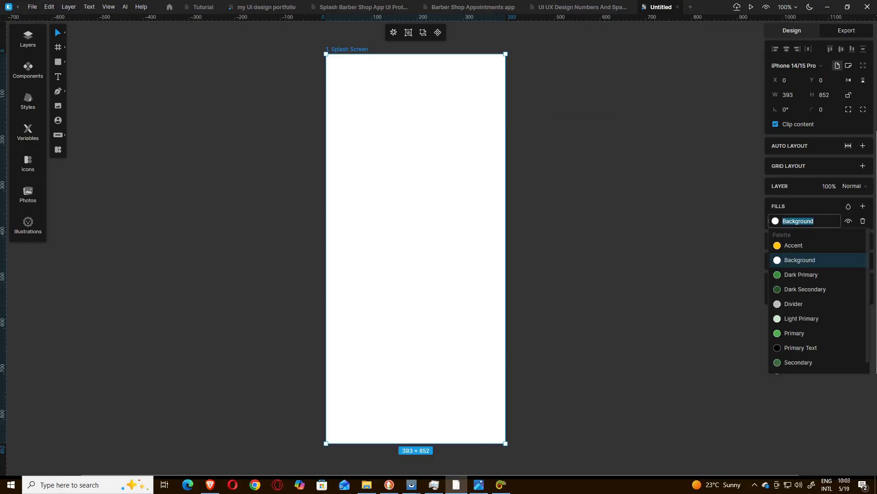
{"action": "type", "text": "#"}
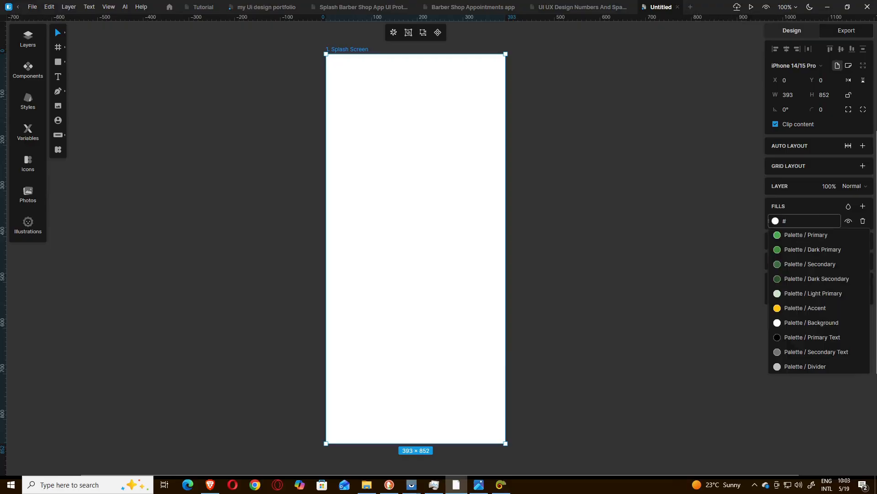
{"action": "type", "text": "4CBA5D"}
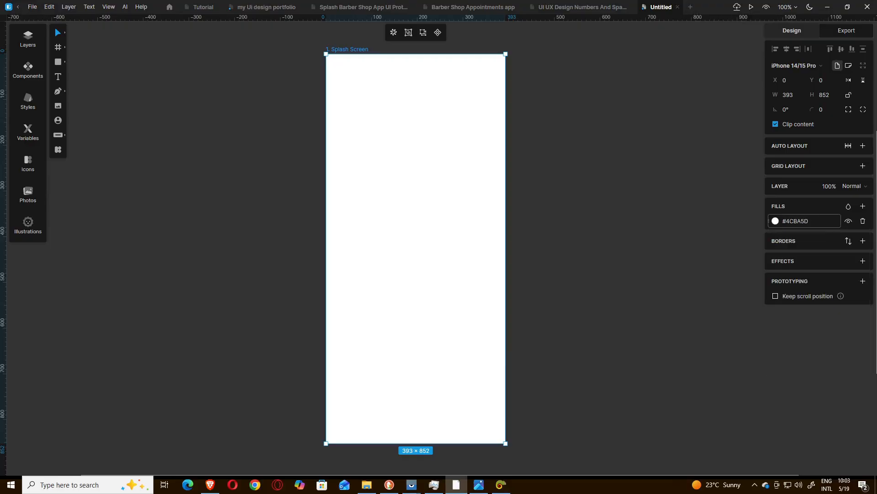
{"action": "key", "text": "Return"}
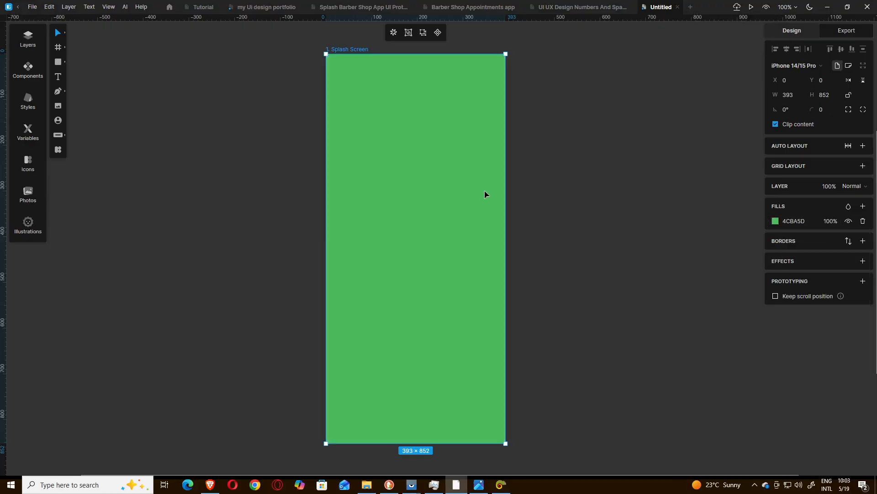
Step: Start inserting an image and open the Barber Shop Appointments App folder in the file dialog using the path copied from File Explorer
{"action": "left_click", "coordinate": [367, 487]}
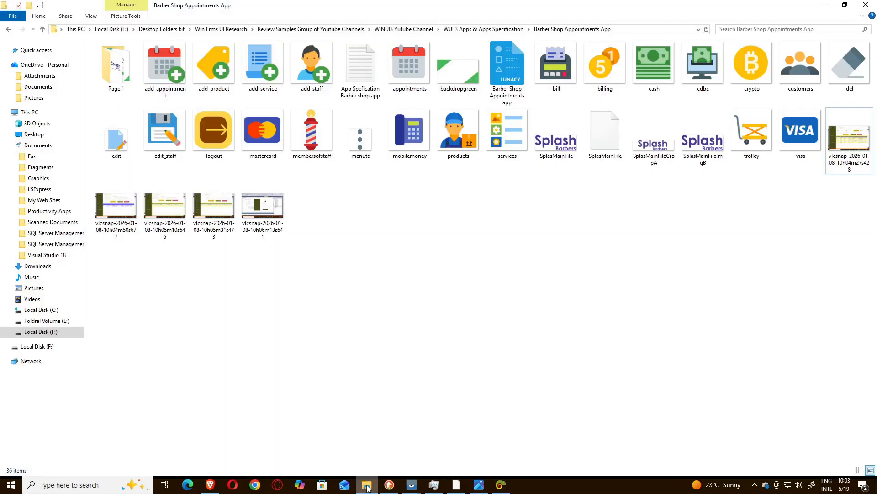
{"action": "left_click", "coordinate": [367, 486]}
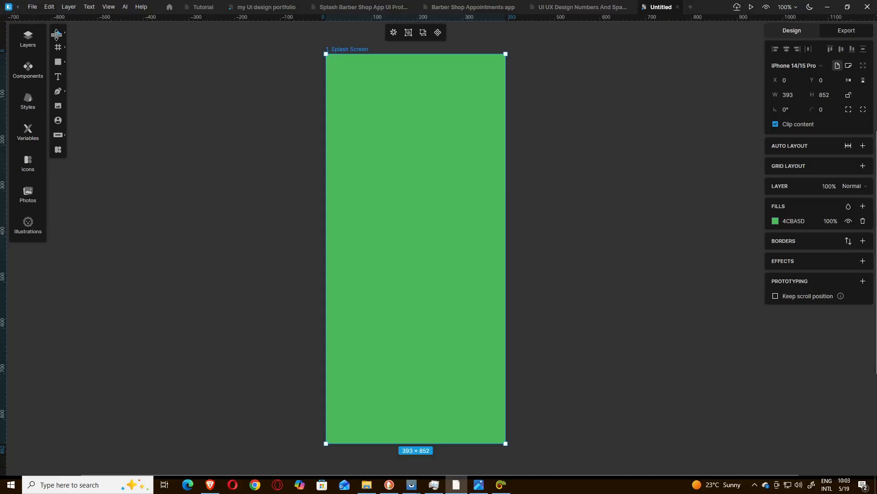
{"action": "left_click", "coordinate": [58, 107]}
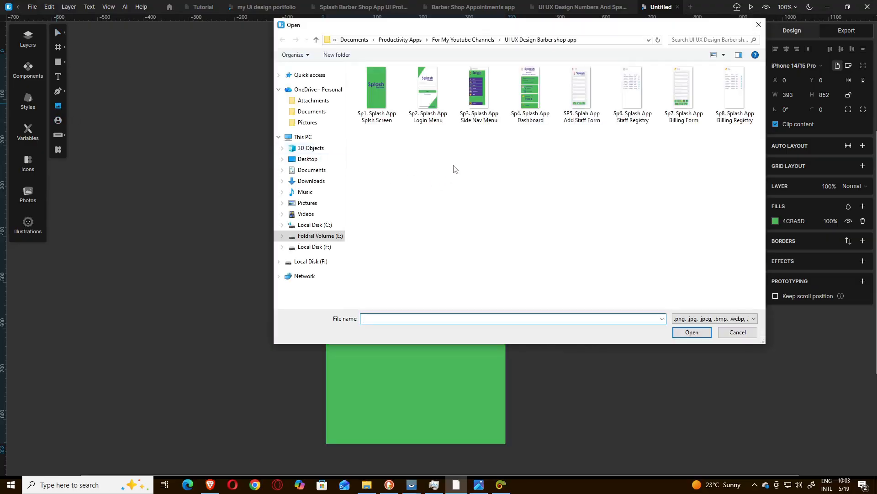
{"action": "left_click", "coordinate": [314, 247]}
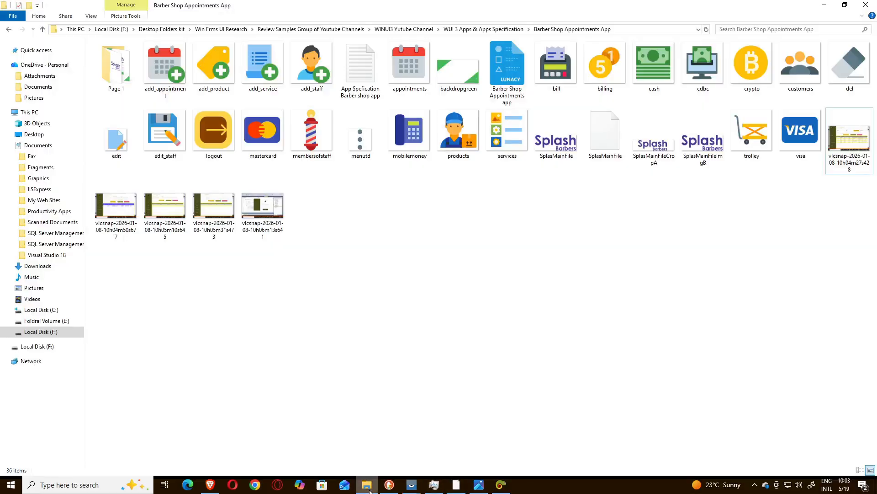
{"action": "left_click", "coordinate": [367, 485]}
{"action": "left_click", "coordinate": [623, 33]}
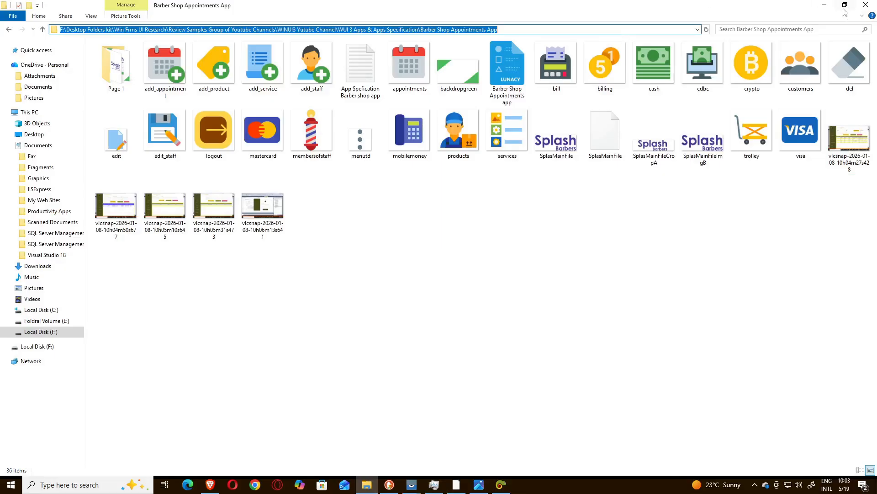
{"action": "left_click", "coordinate": [824, 5]}
{"action": "left_click", "coordinate": [511, 40]}
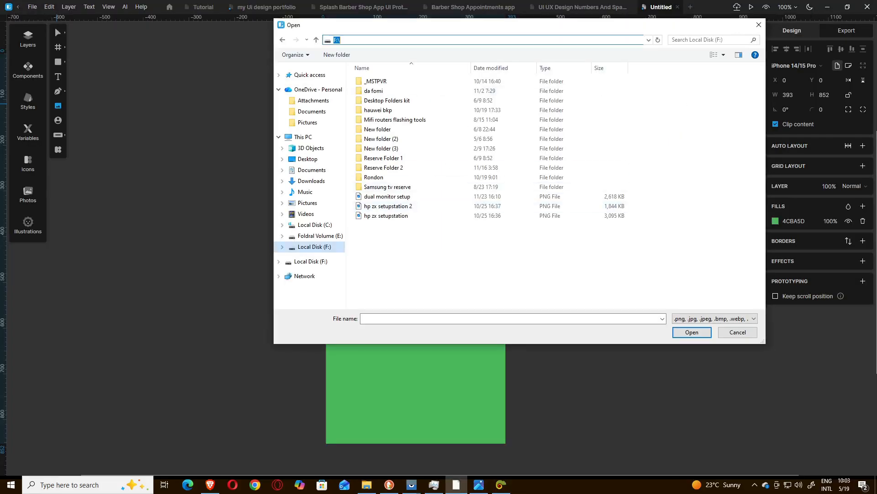
{"action": "type", "text": "Samples Group of Youtube Channels\\WINUI3 Yutube Channel\\WUI 3 Apps & Apps Specification\\Barber Shop Appointments App"}
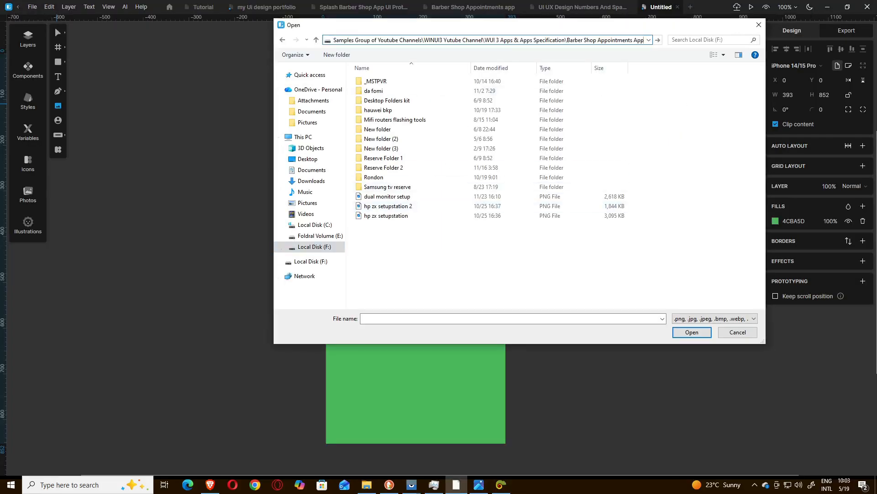
{"action": "key", "text": "Return"}
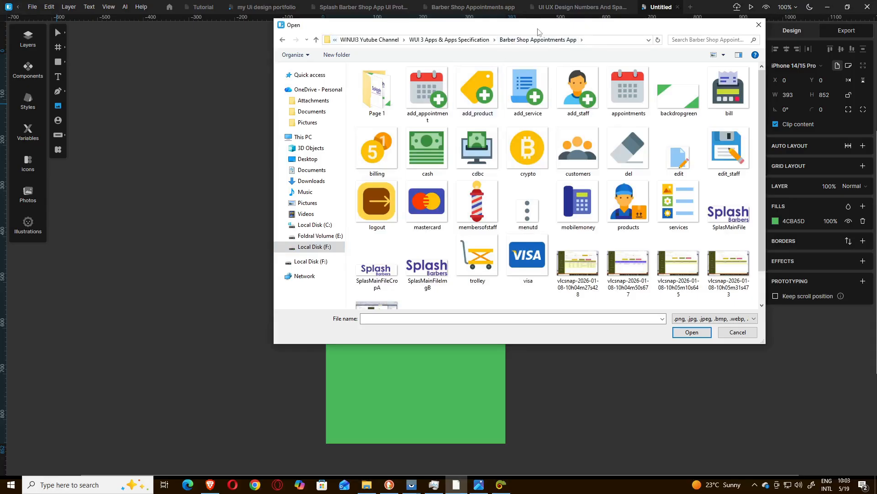
Step: Insert the SplasMainFile logo image into the Splash Screen frame and position it at about X 14, Y 291
{"action": "left_click_drag", "start_coordinate": [538, 32], "coordinate": [422, 31]}
{"action": "left_click_drag", "start_coordinate": [649, 153], "coordinate": [651, 195]}
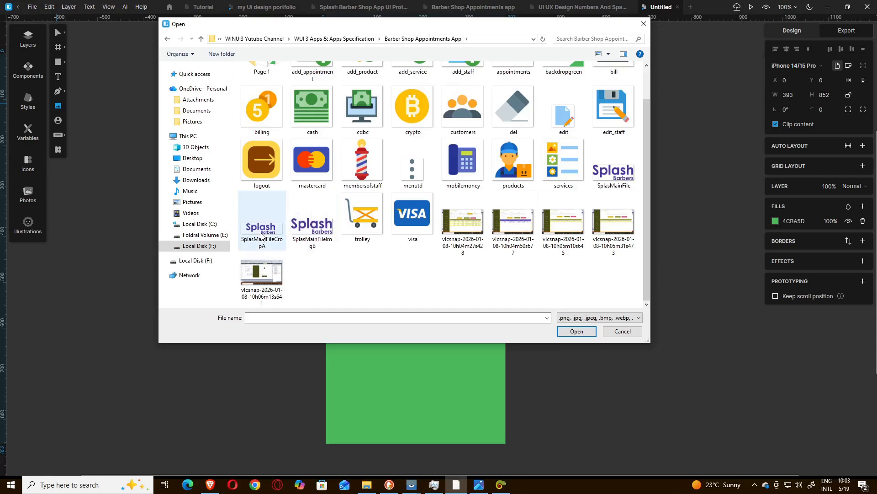
{"action": "left_click", "coordinate": [614, 173]}
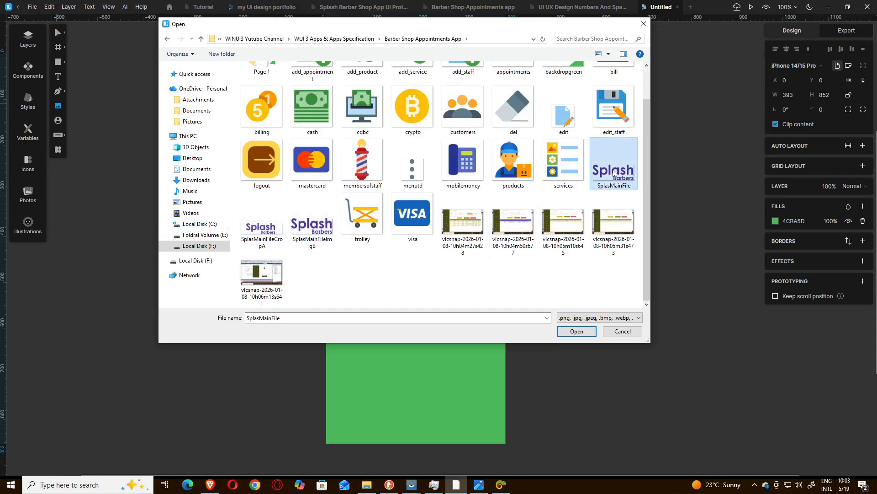
{"action": "left_click", "coordinate": [576, 331]}
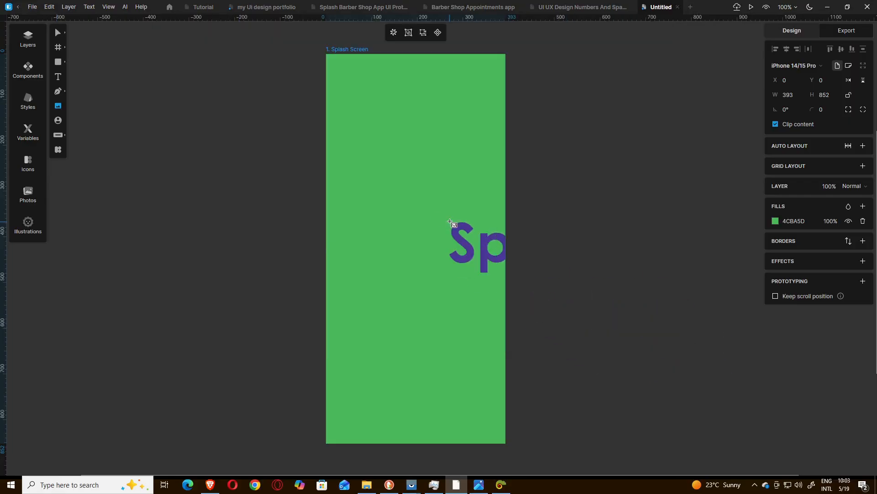
{"action": "left_click", "coordinate": [333, 193]}
{"action": "left_click_drag", "start_coordinate": [420, 229], "coordinate": [417, 217]}
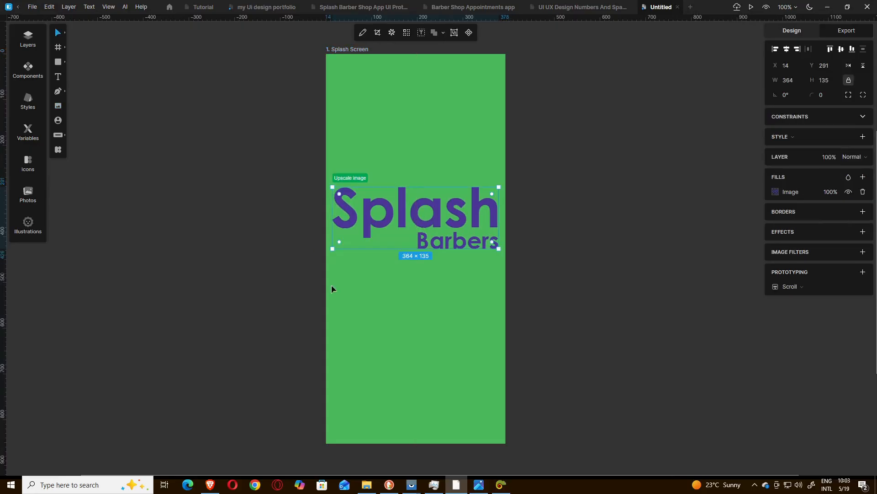
{"action": "left_click", "coordinate": [250, 315]}
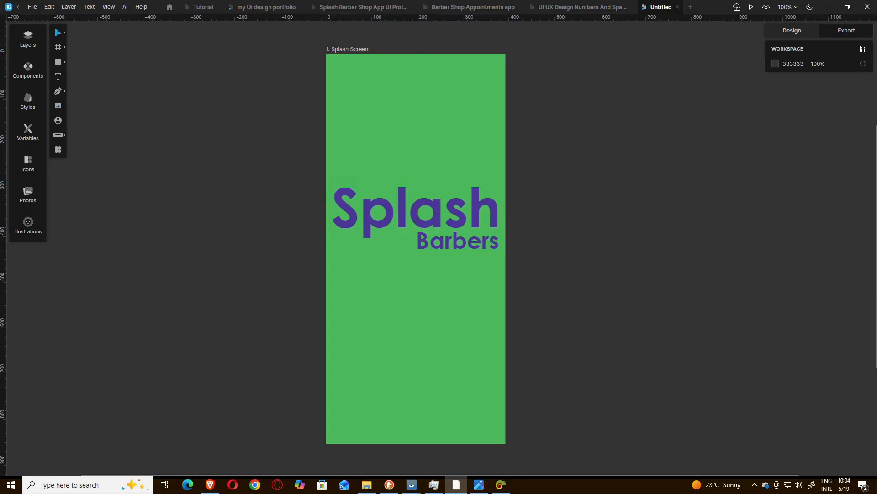
Step: Check the reference mockup image and set the Splash Screen frame's corner radius to 25
{"action": "left_click", "coordinate": [479, 485]}
{"action": "left_click", "coordinate": [478, 485]}
{"action": "left_click", "coordinate": [342, 53]}
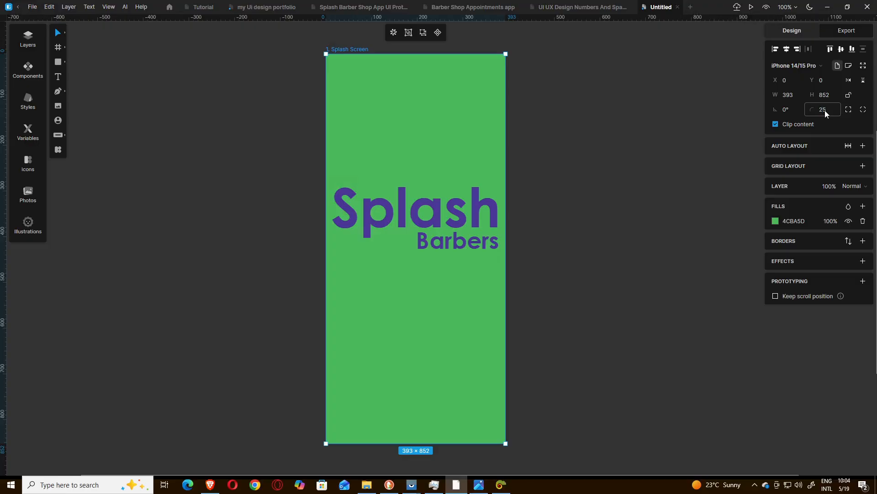
{"action": "key", "text": "Return"}
{"action": "left_click", "coordinate": [612, 157]}
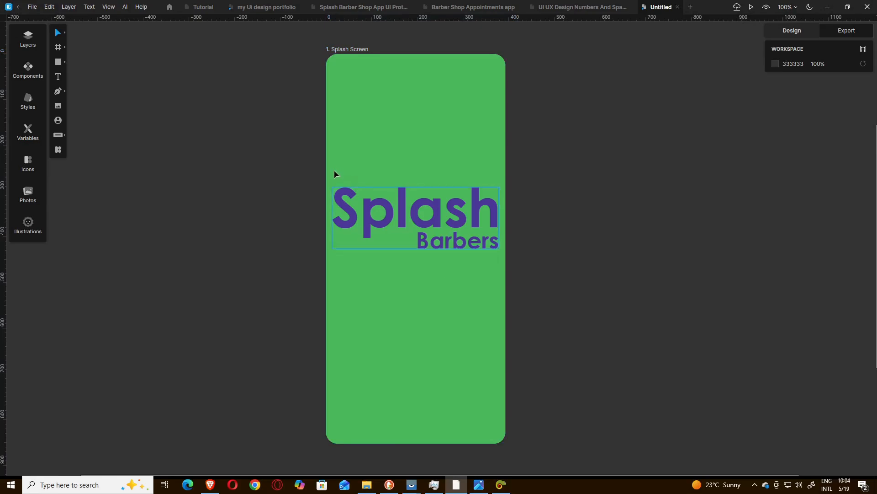
Step: Move the Splash Barbers logo slightly down within the frame to about Y 316
{"action": "left_click_drag", "start_coordinate": [380, 230], "coordinate": [382, 240]}
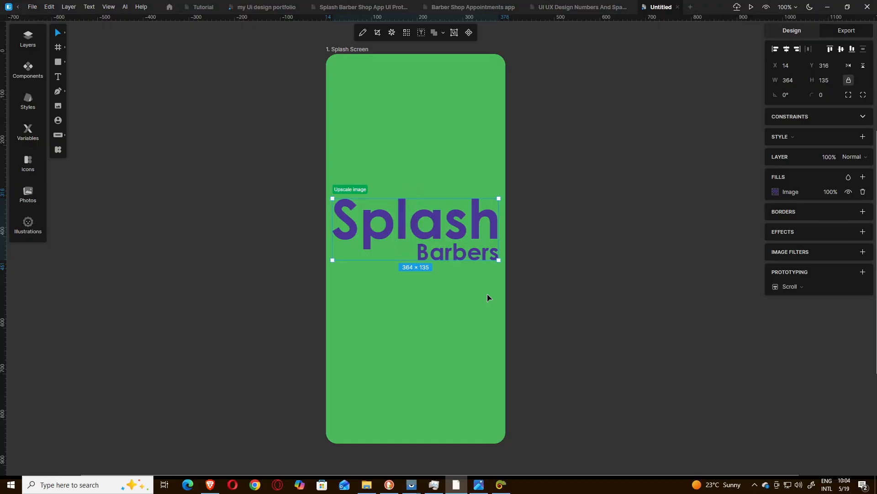
{"action": "mouse_move", "coordinate": [446, 3]}
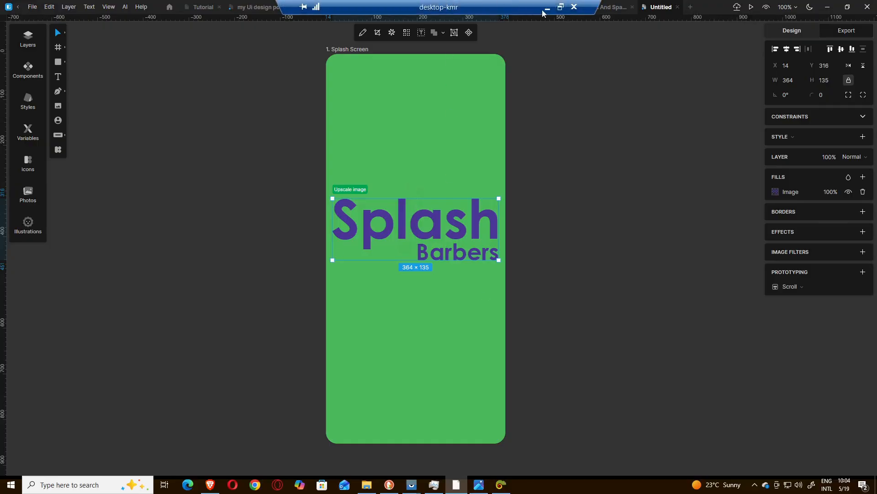